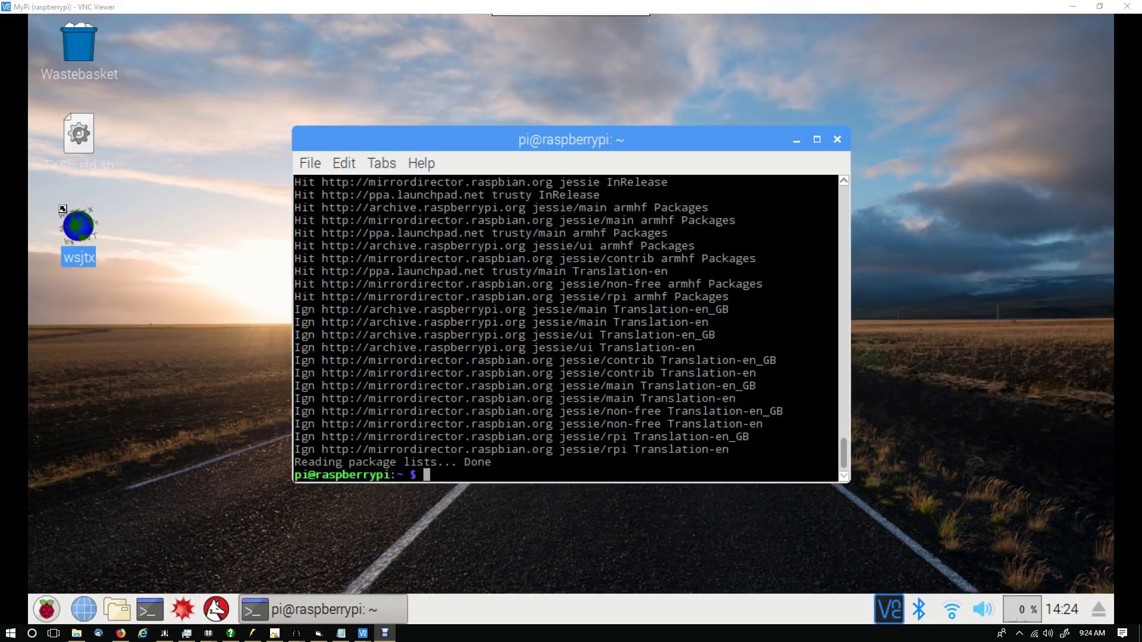
Recall the earlier sudo apt-get update command in the terminal without running it, and close the terminal window.
left_click(726, 141)
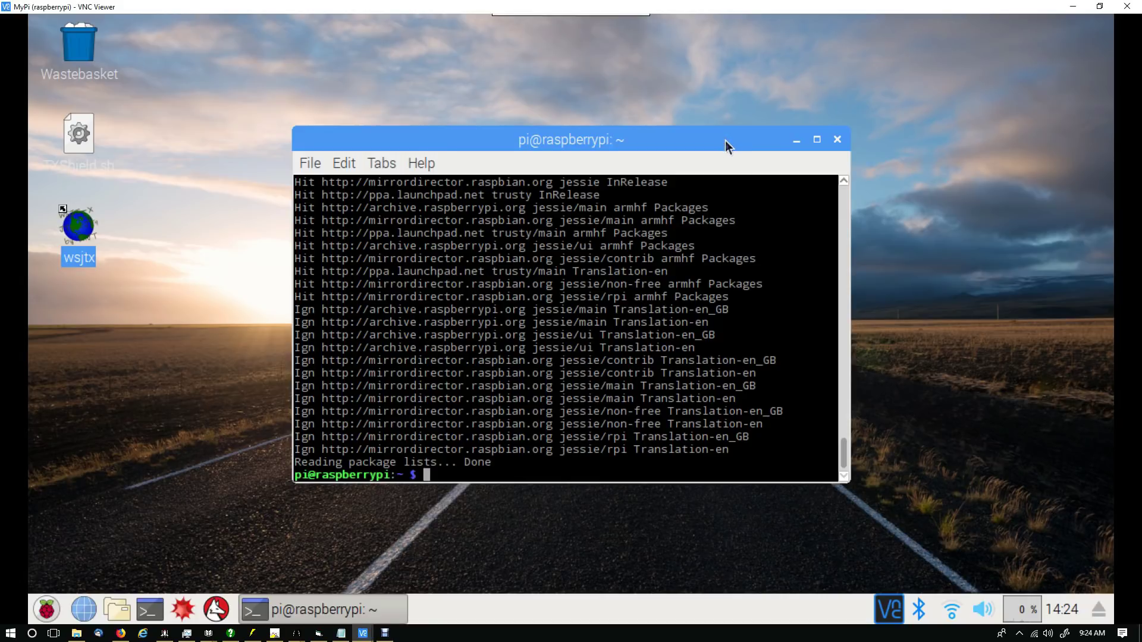
key("Up")
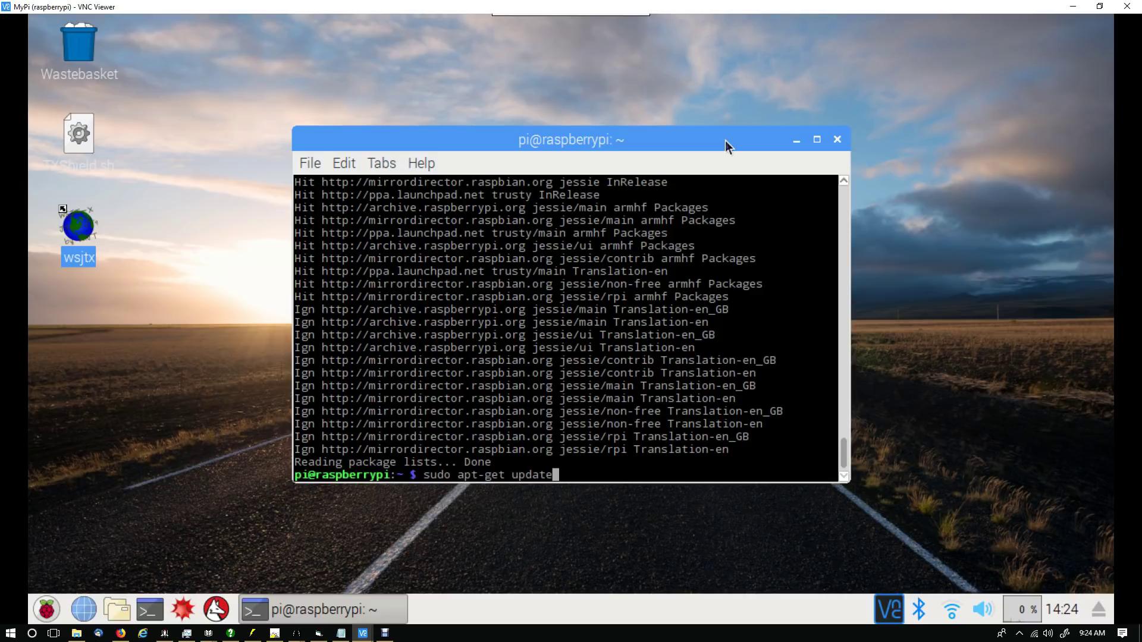
key("Up")
left_click(835, 140)
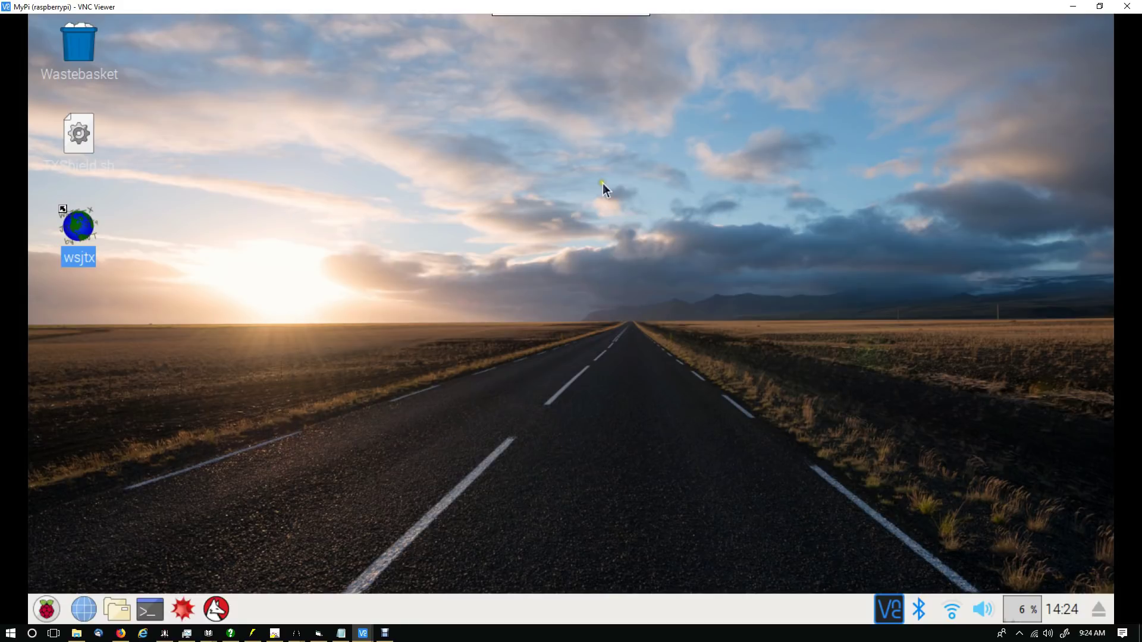
Launch WSJT-X from the desktop and acknowledge the release candidate notice.
double_click(74, 234)
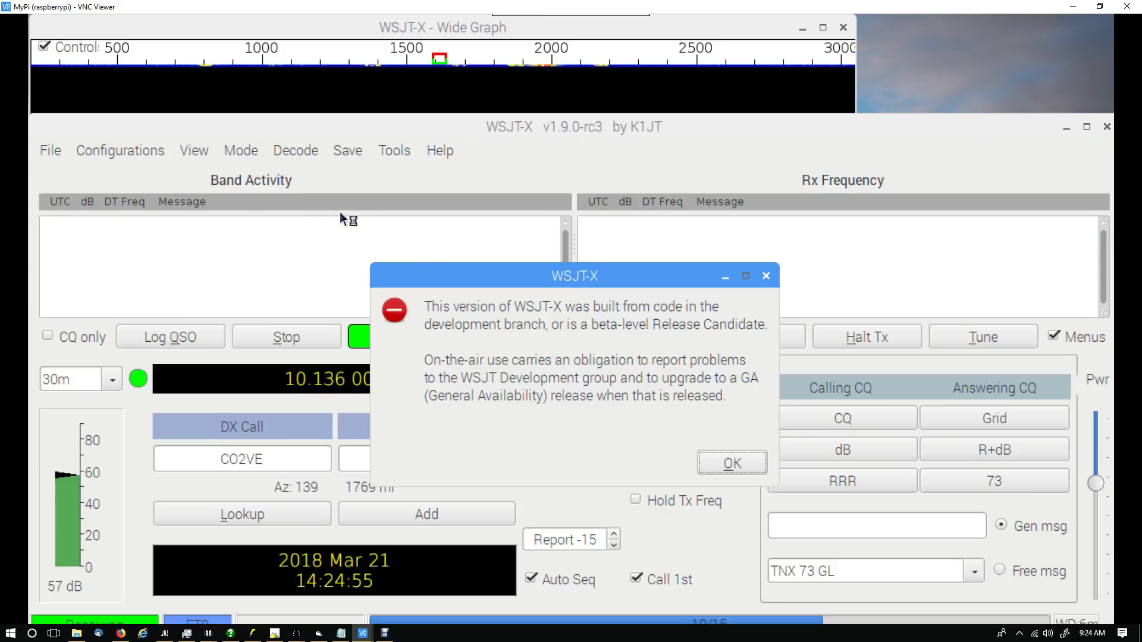
left_click(732, 463)
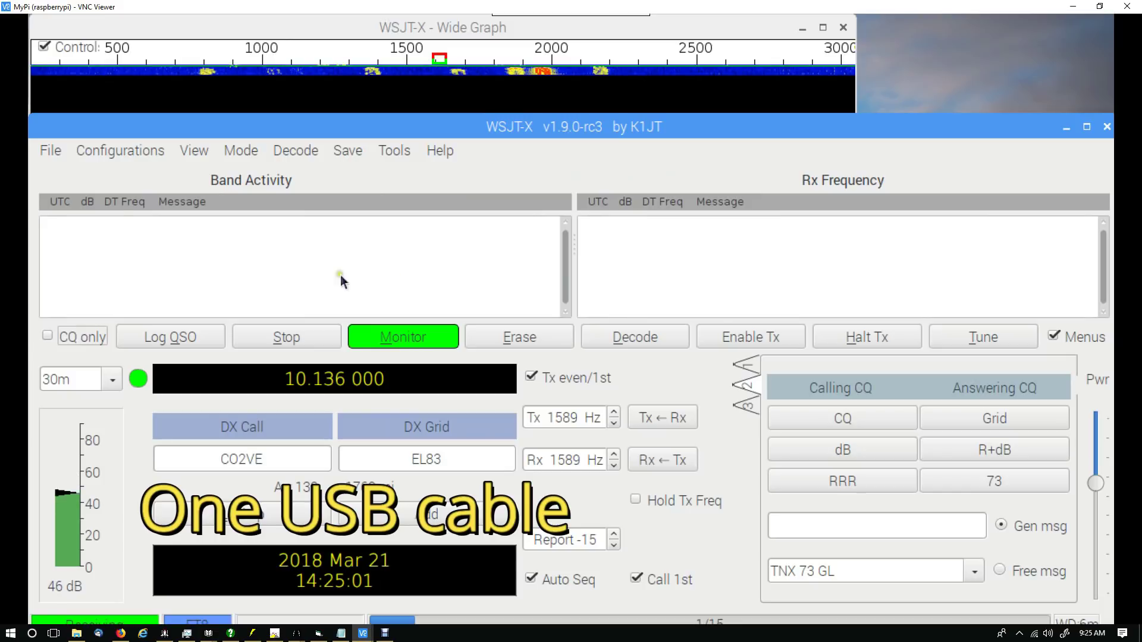
Open the radio settings for the Icom IC-7610 and test both CAT control and PTT.
left_click(60, 152)
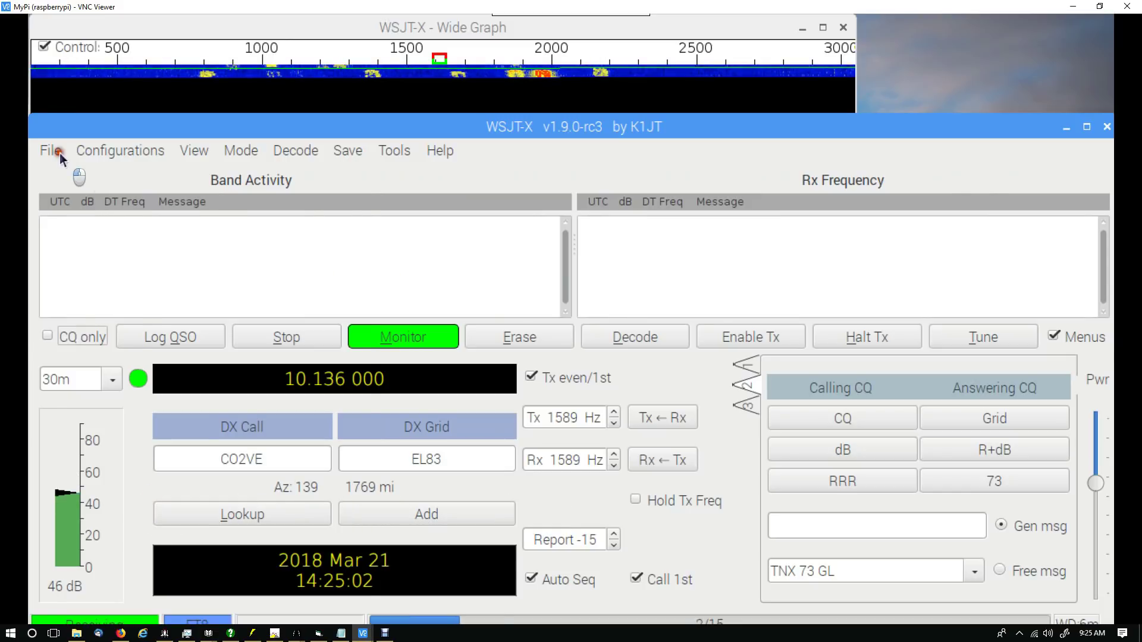
left_click(79, 373)
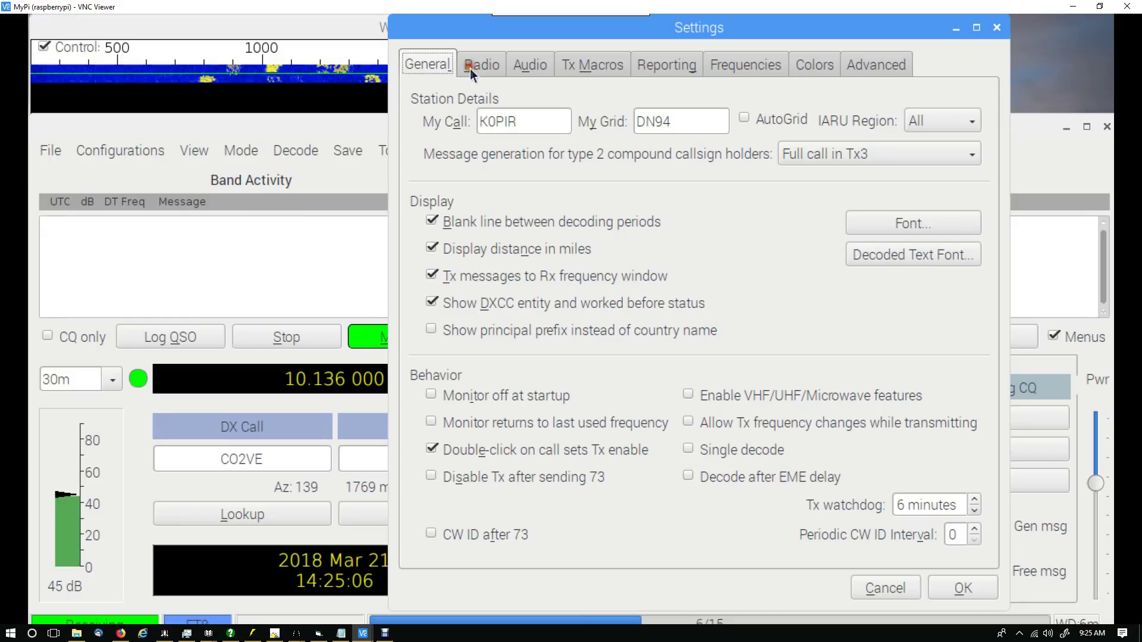
left_click(470, 69)
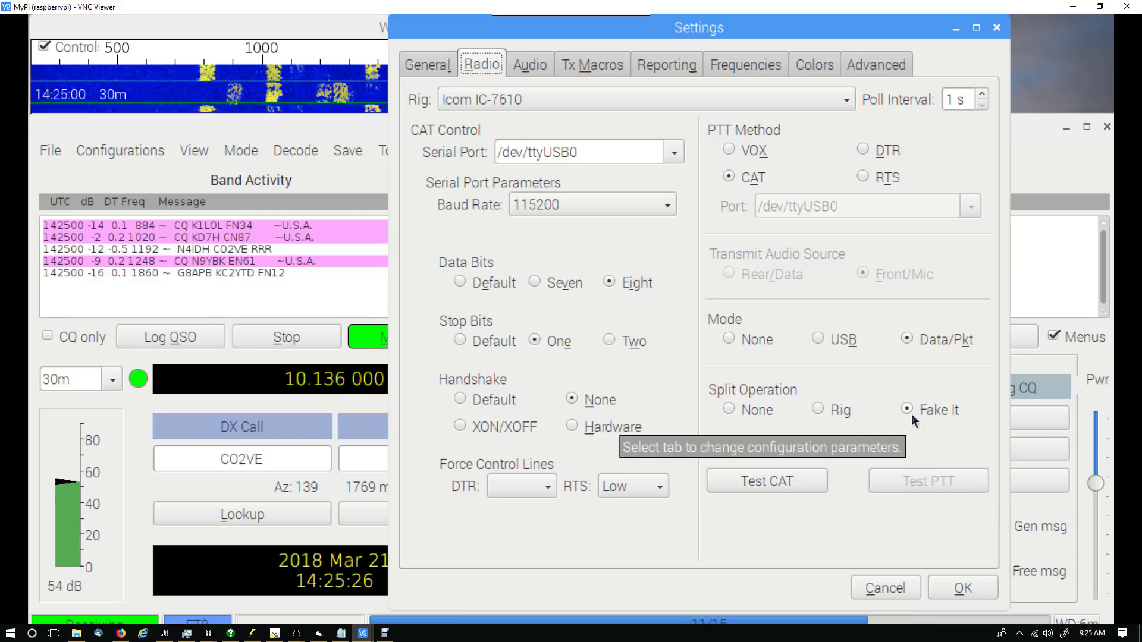
left_click(795, 479)
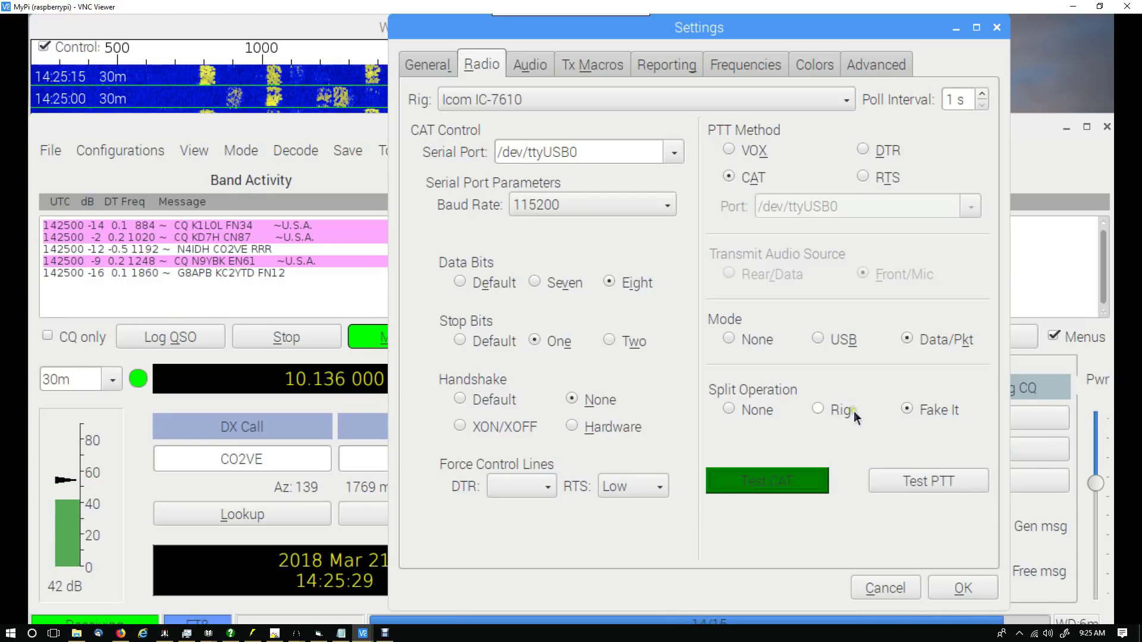
left_click(893, 482)
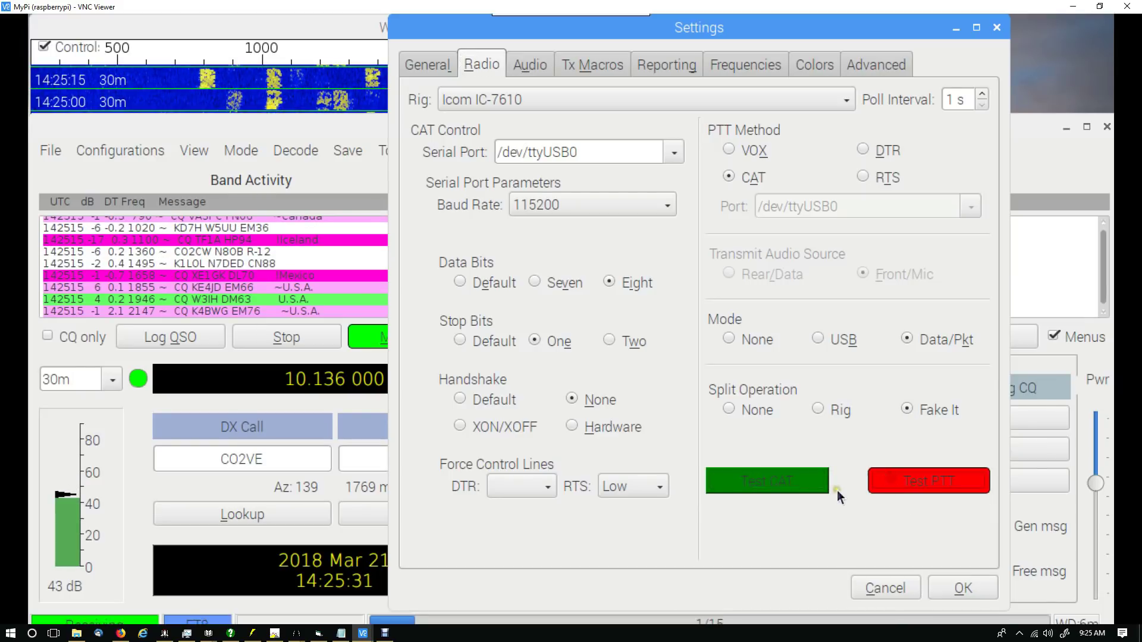
left_click(893, 480)
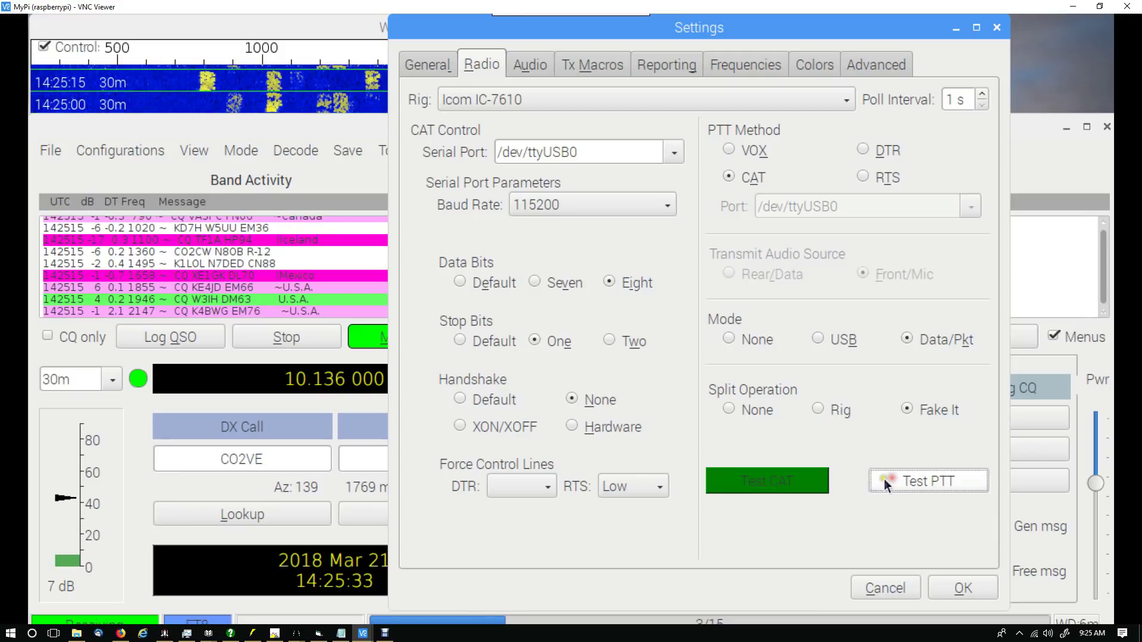
Review the soundcard input and output devices in the audio settings and accept the settings.
left_click(530, 65)
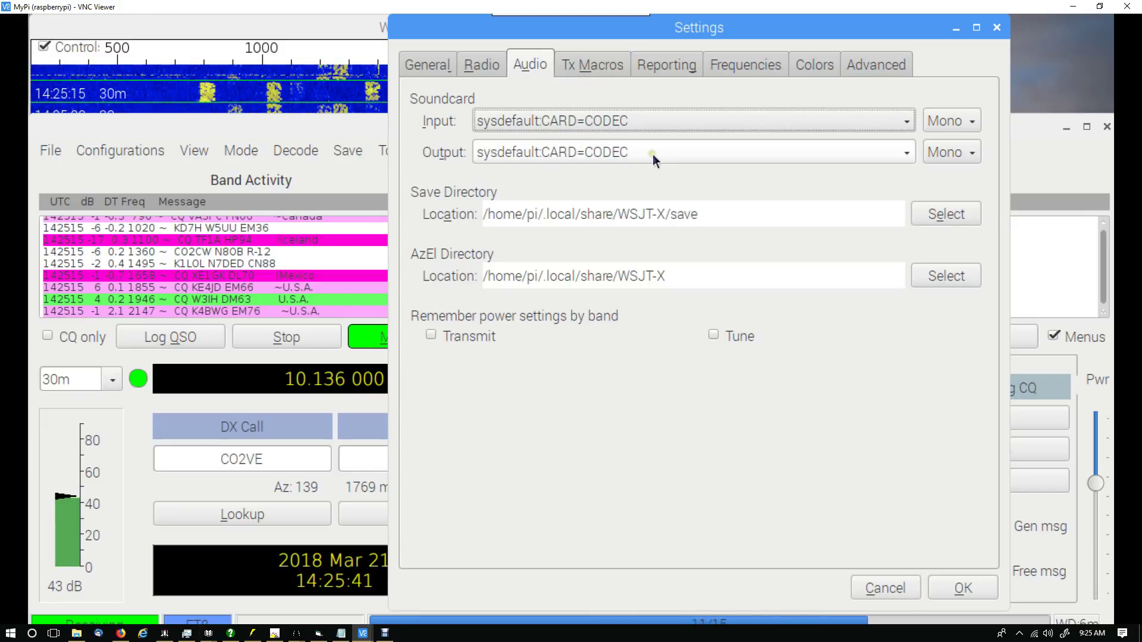
mouse_move(652, 155)
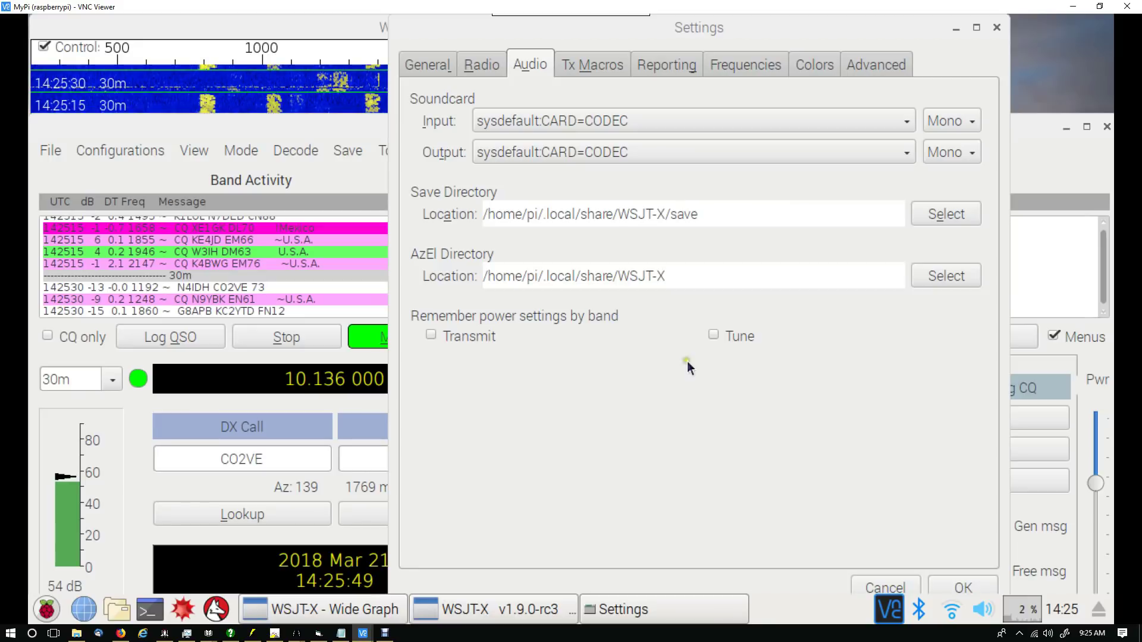
left_click(949, 584)
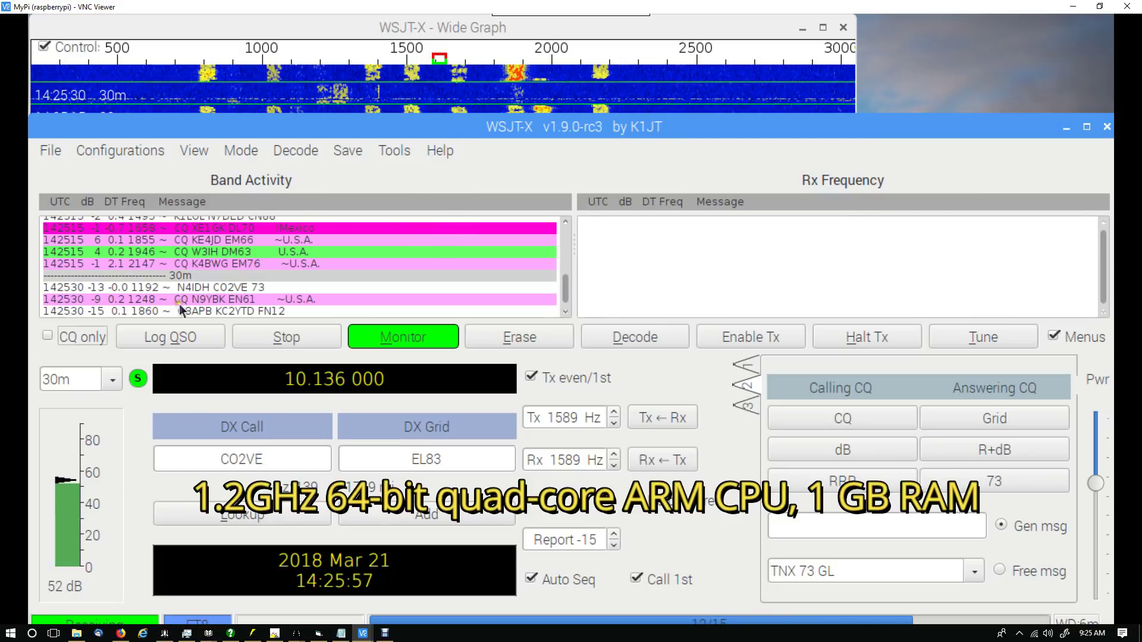
Select 10.136 000 MHz as the 30m working frequency and check the selected operating mode.
left_click(113, 381)
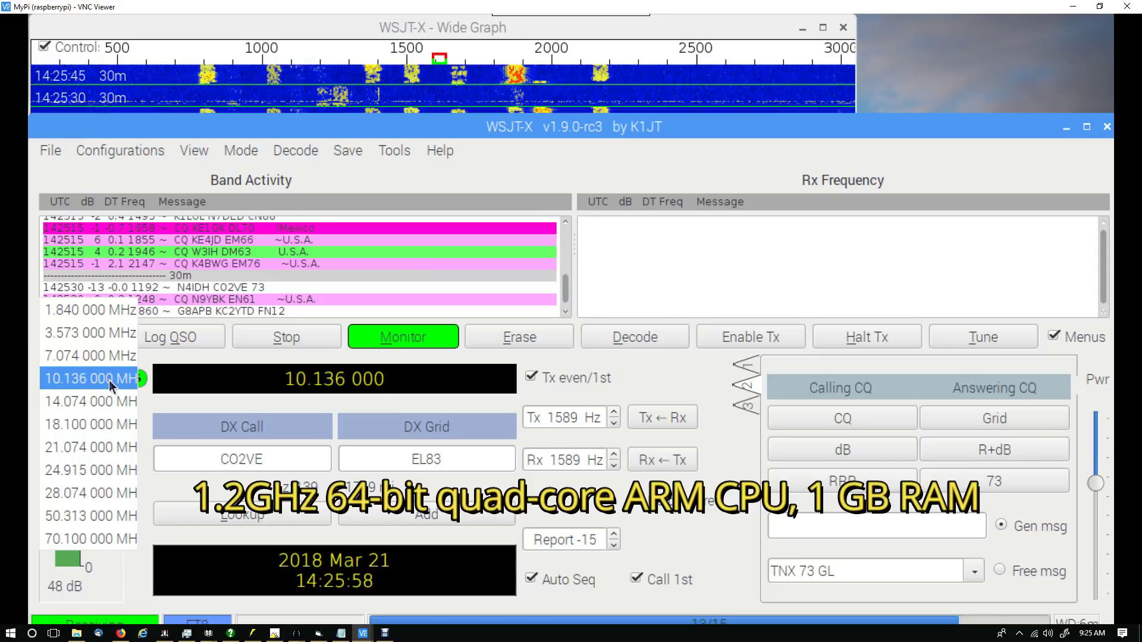
left_click(109, 381)
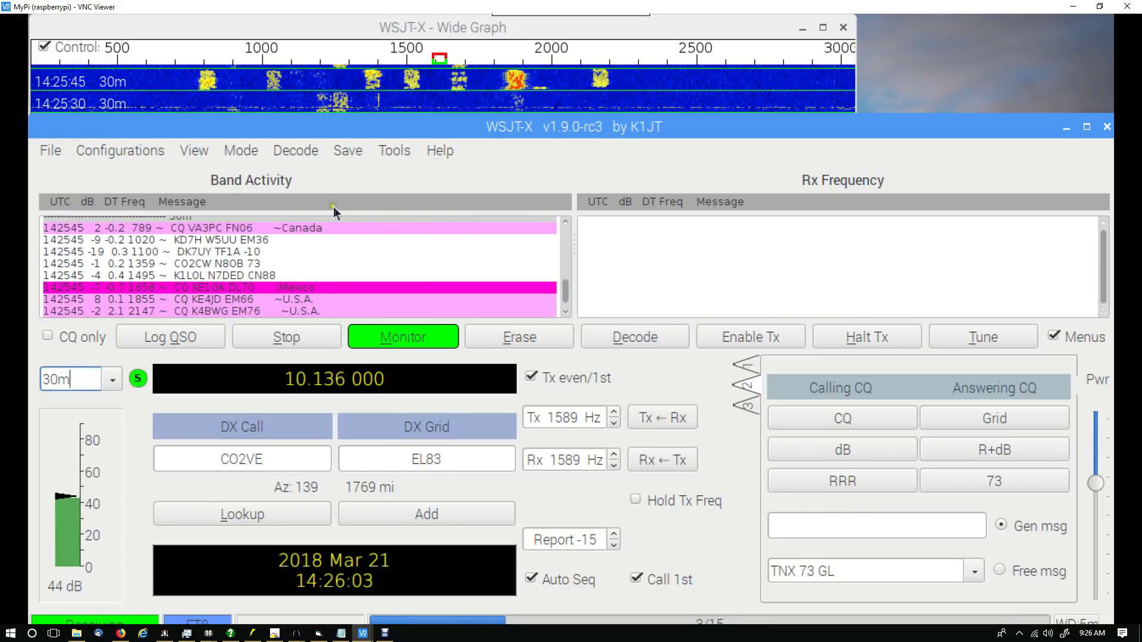
left_click(245, 153)
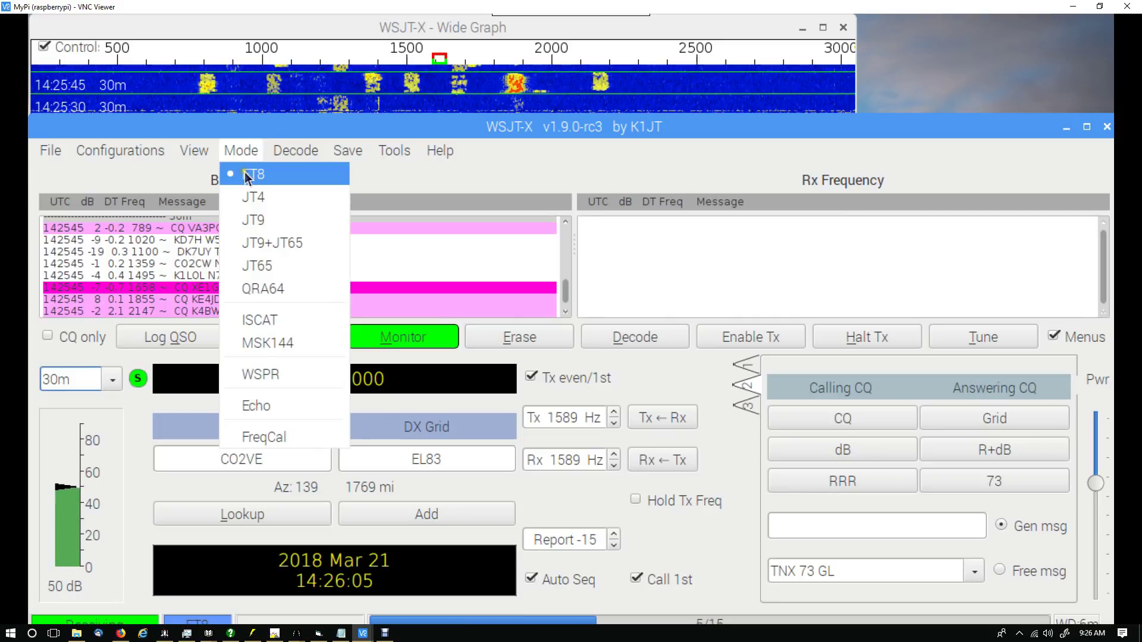
left_click(248, 150)
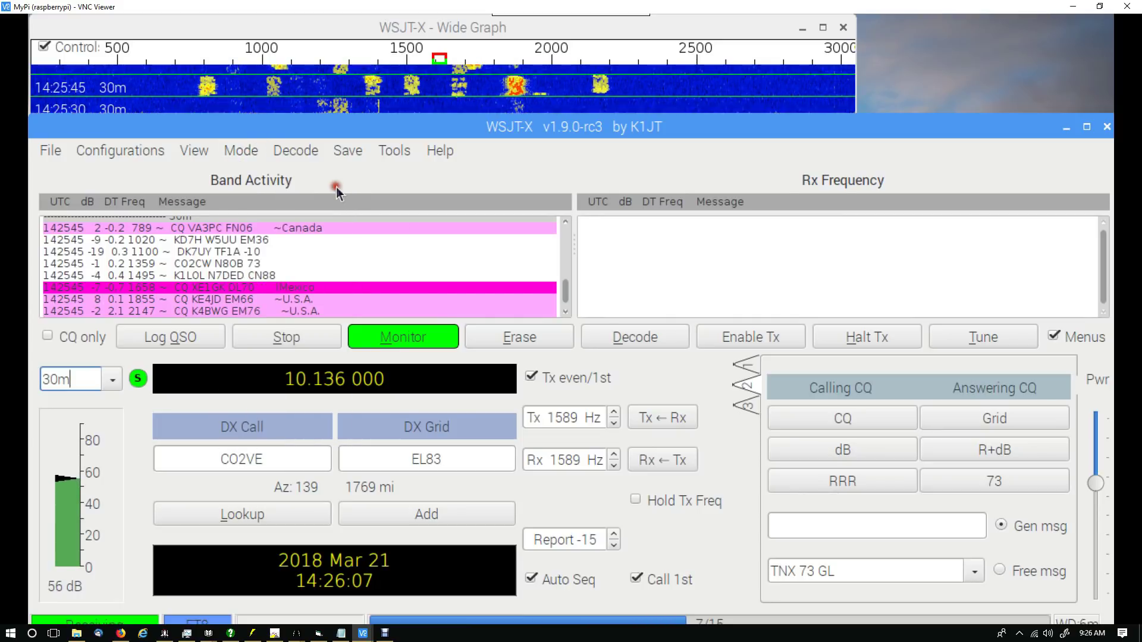
Place the Tx and Rx frequency at about 2022 Hz on the waterfall and run a brief tune transmission.
left_click(559, 62)
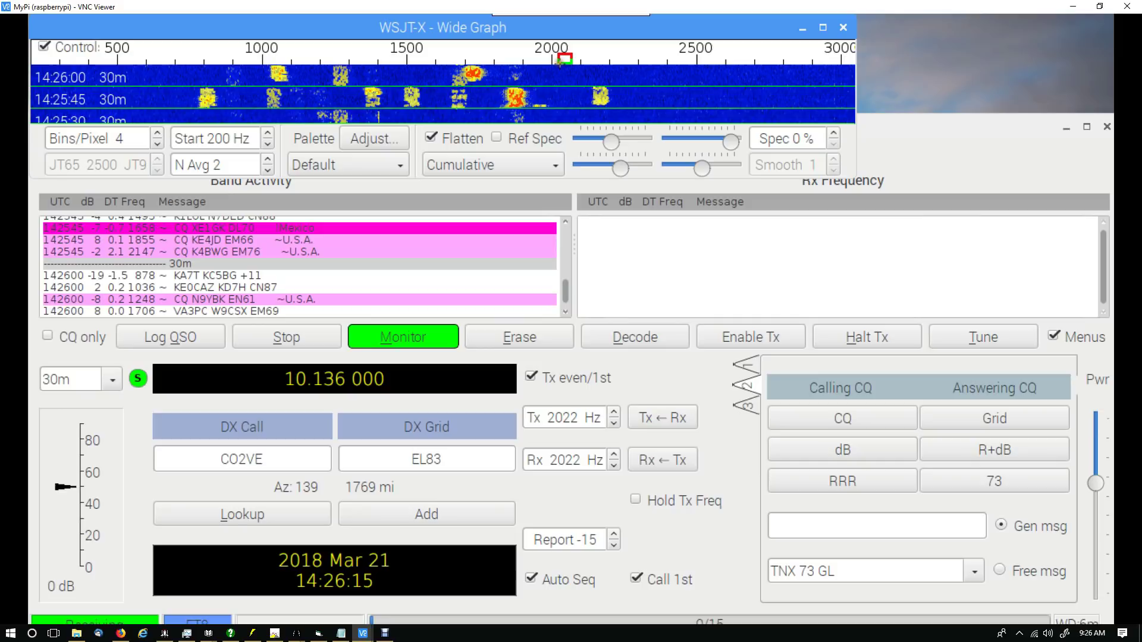
left_click(946, 336)
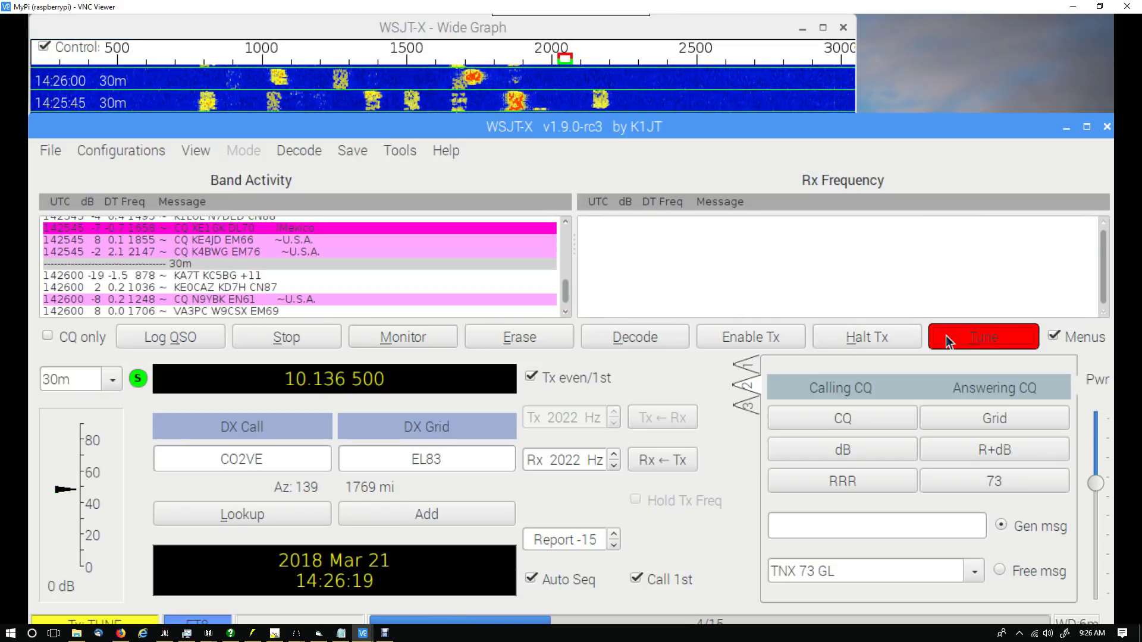
left_click(946, 335)
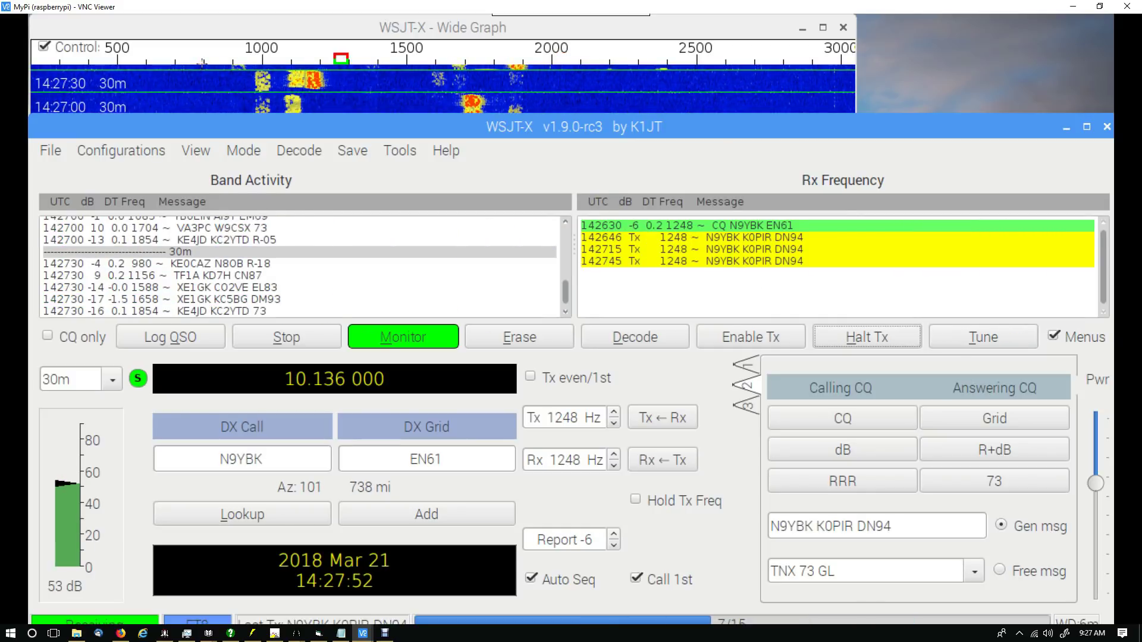
Call CQ at about 786 Hz with transmission enabled and turn on holding of the Tx frequency.
left_click(207, 89)
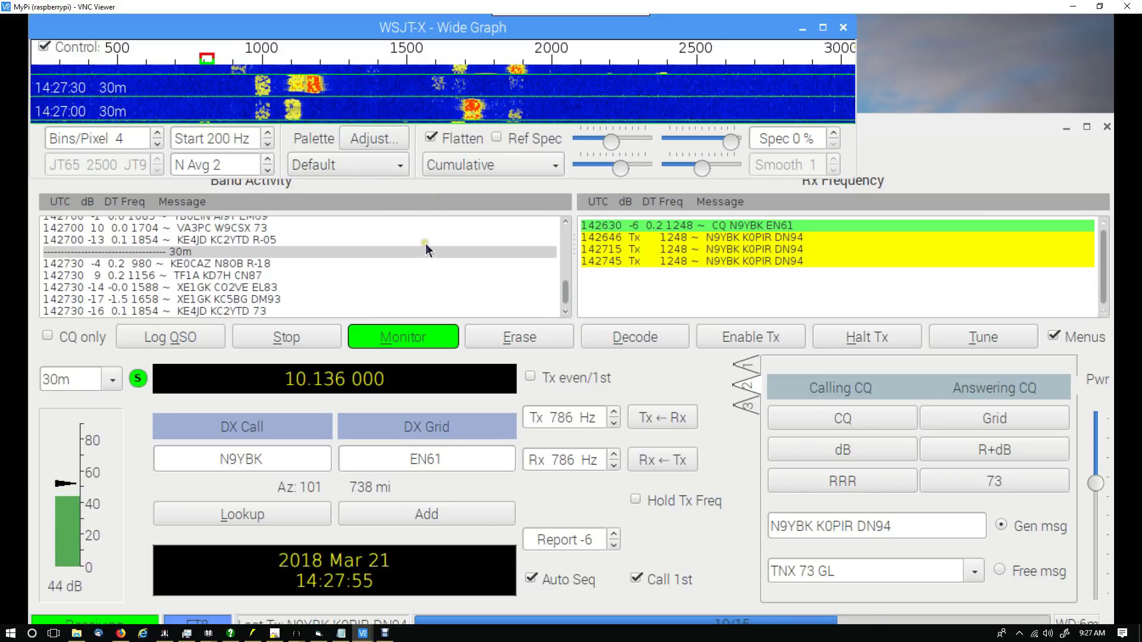
left_click(834, 416)
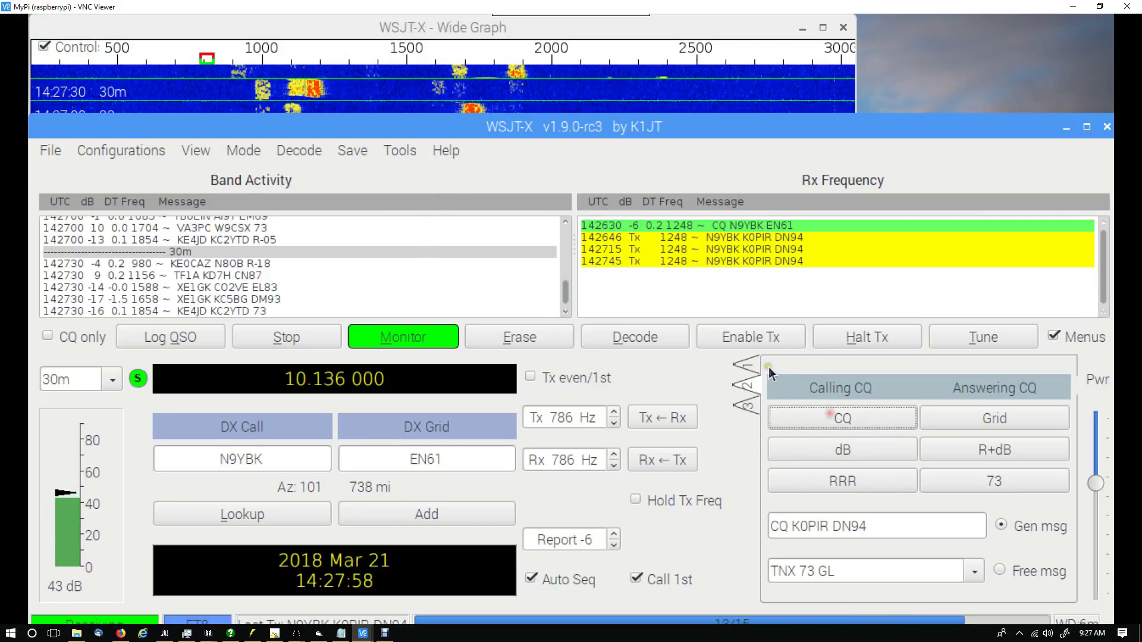
left_click(762, 340)
left_click(759, 335)
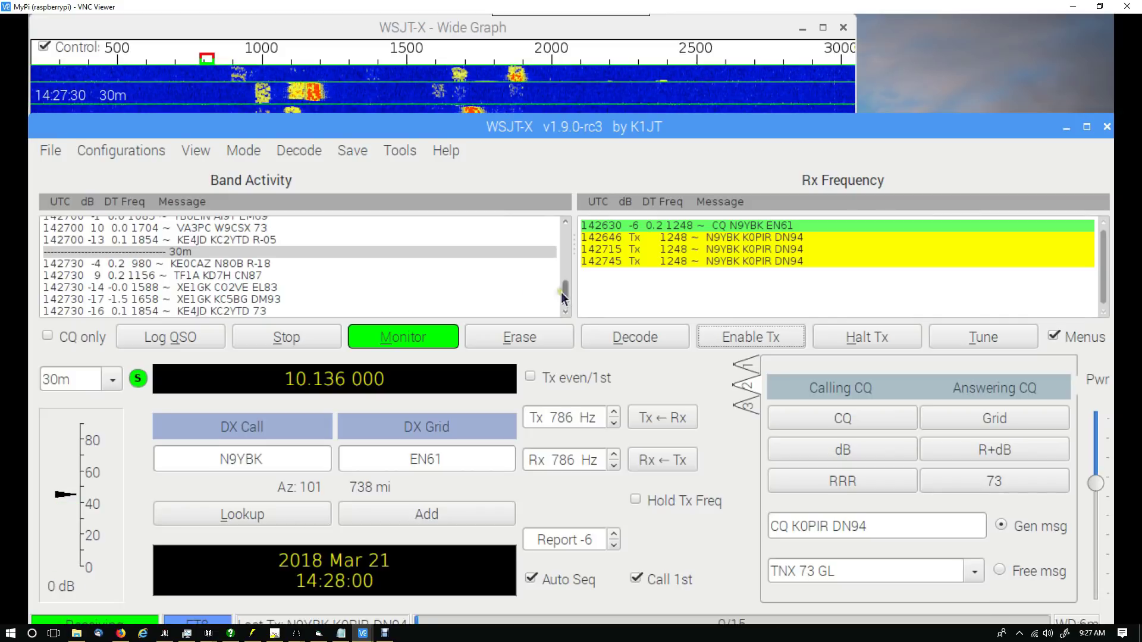
left_click(754, 339)
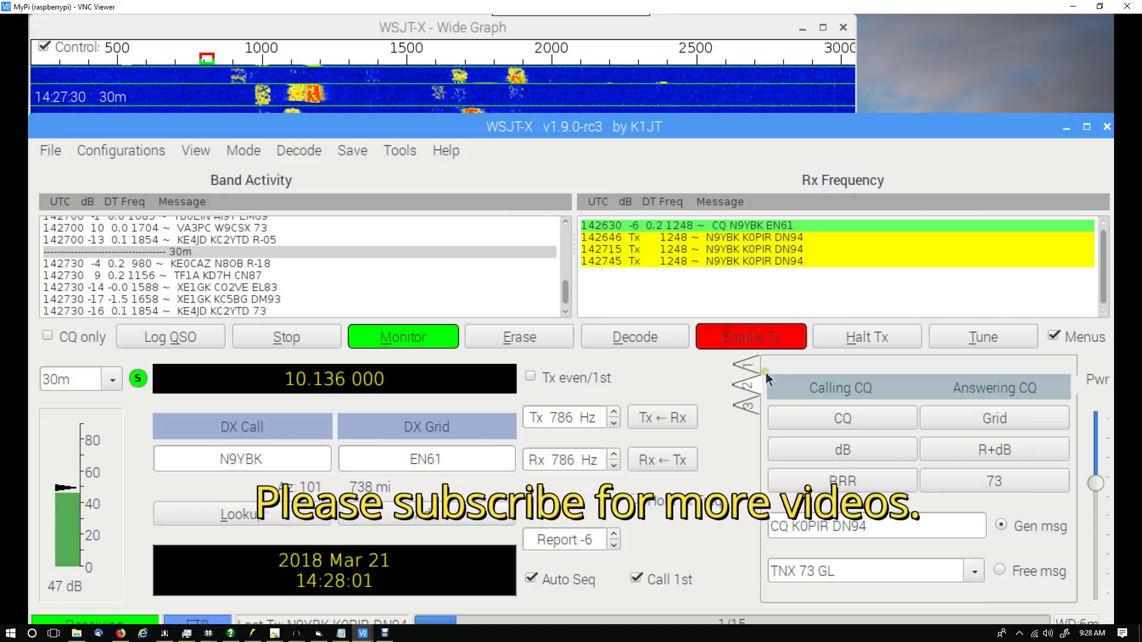
left_click(824, 413)
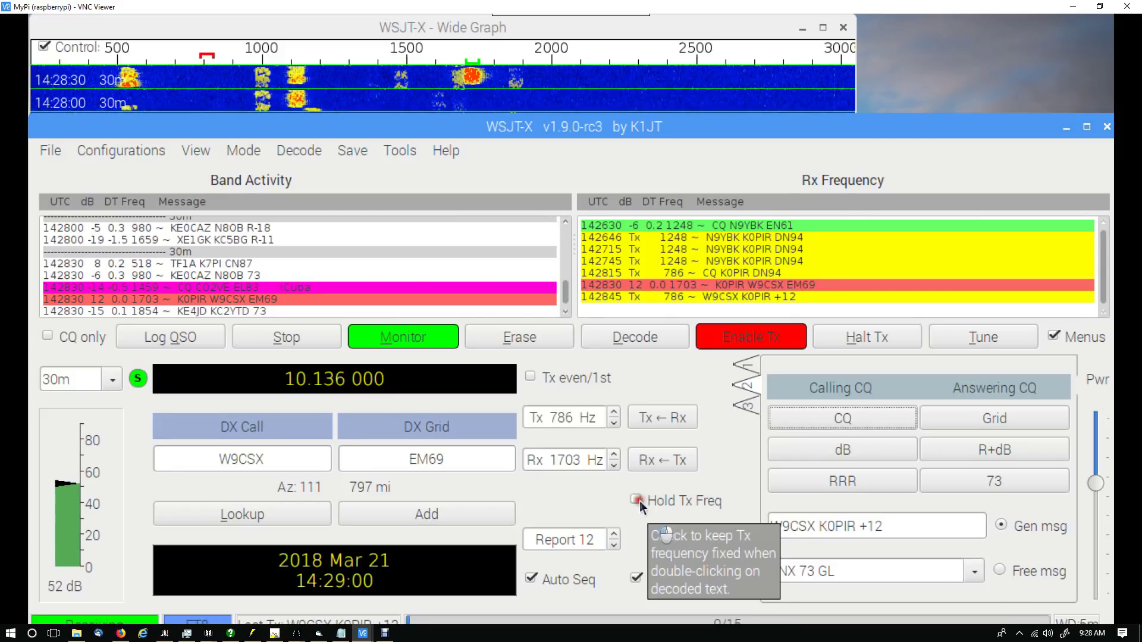
left_click(640, 500)
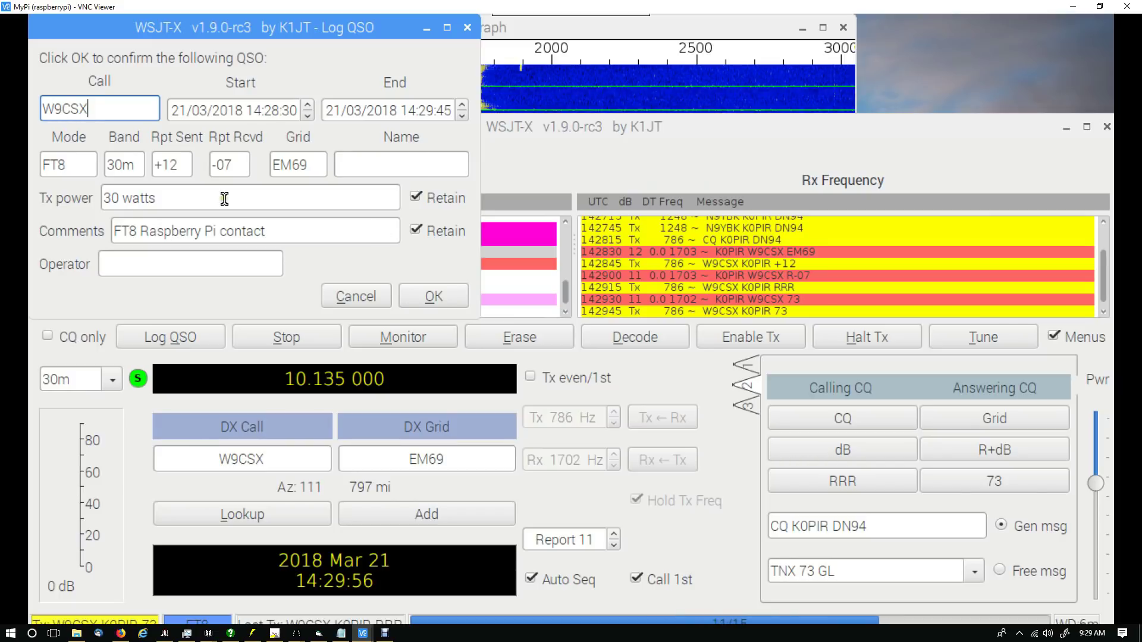
Set the Tx power to 20 watts in the contact's log entry and save the entry.
left_click(107, 198)
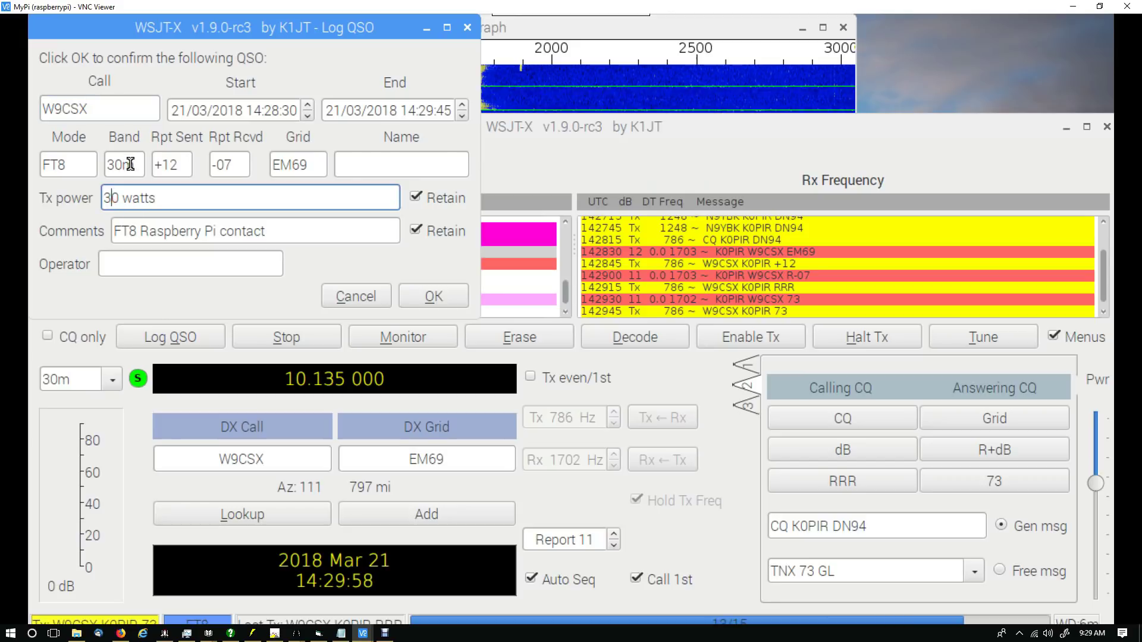
key("Delete")
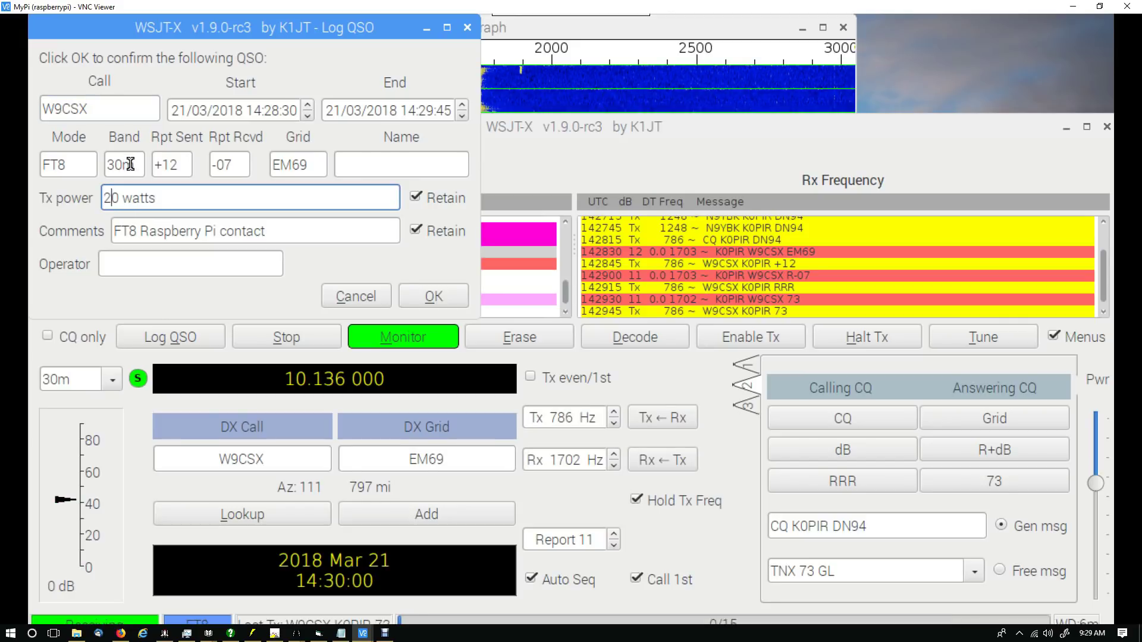
type("2")
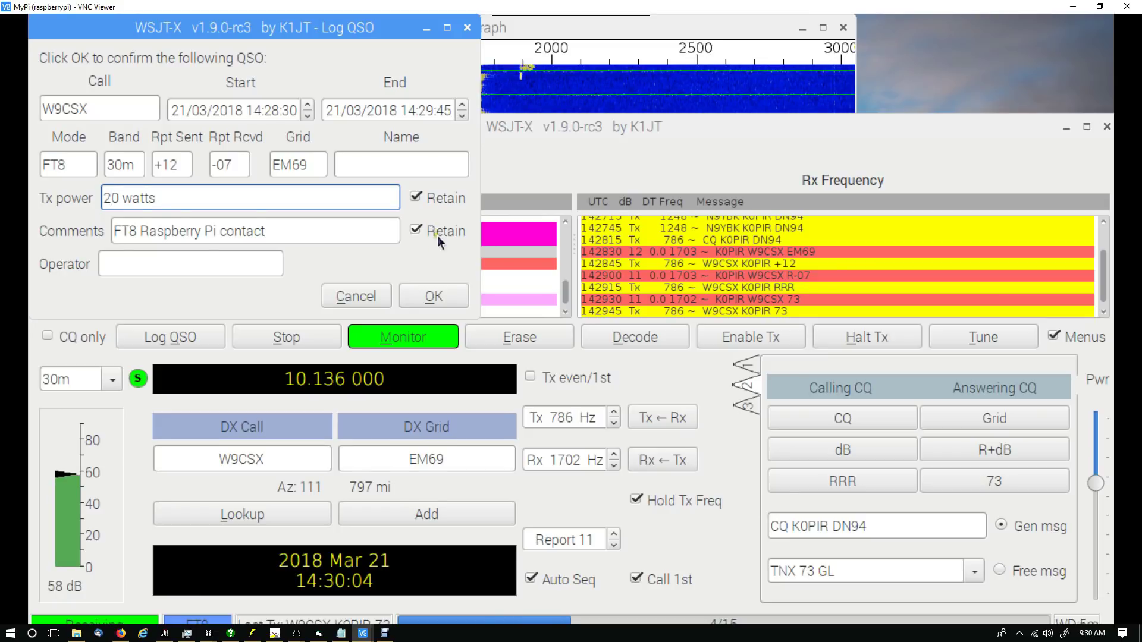
left_click(429, 297)
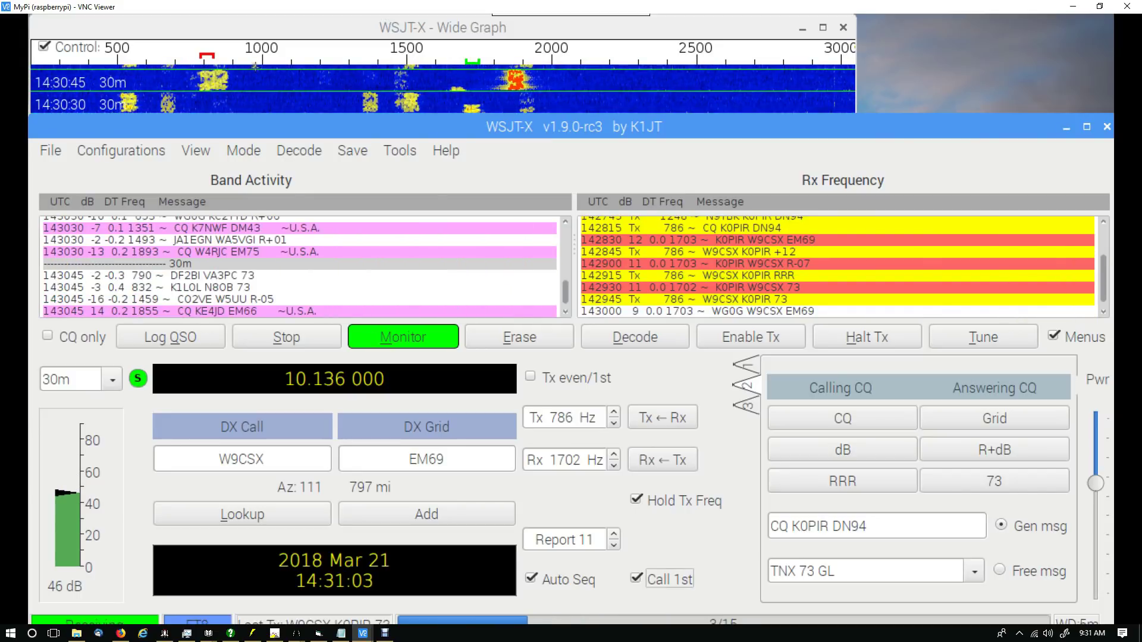
Call CQ with both Tx and Rx at about 973 Hz, and log the resulting 30m FT8 contact.
left_click(255, 90, "ctrl")
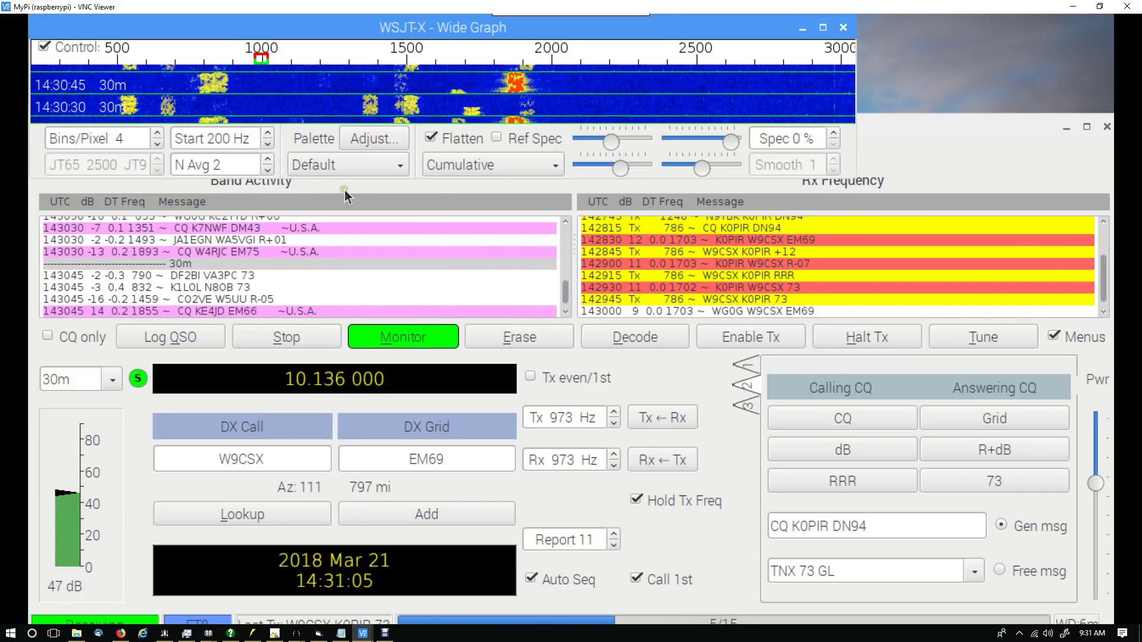
left_click(733, 334)
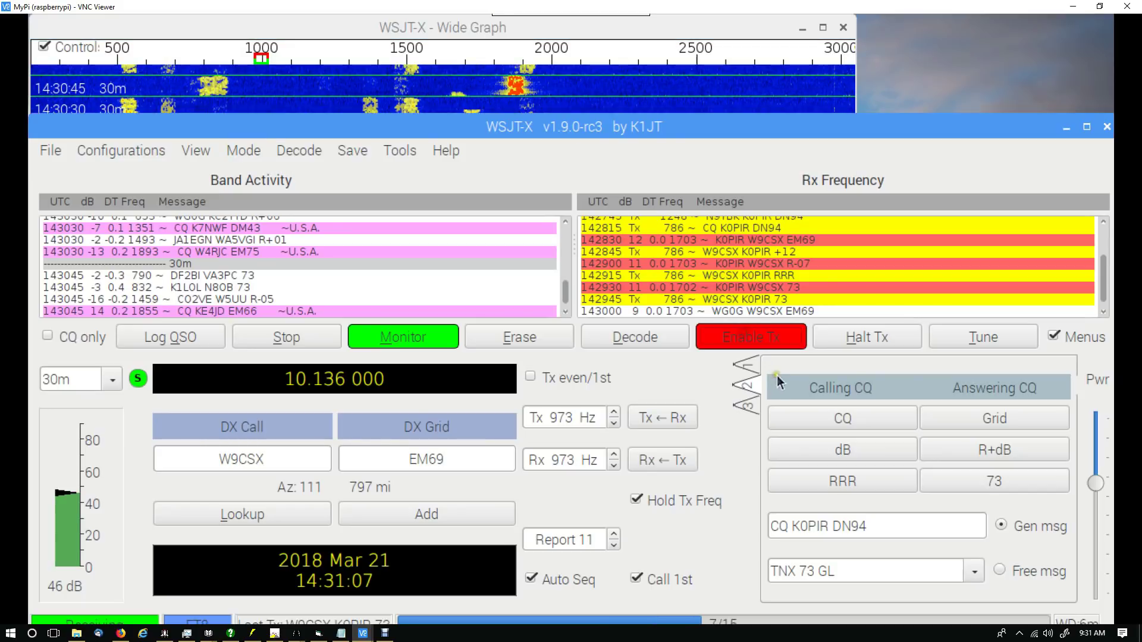
left_click(790, 410)
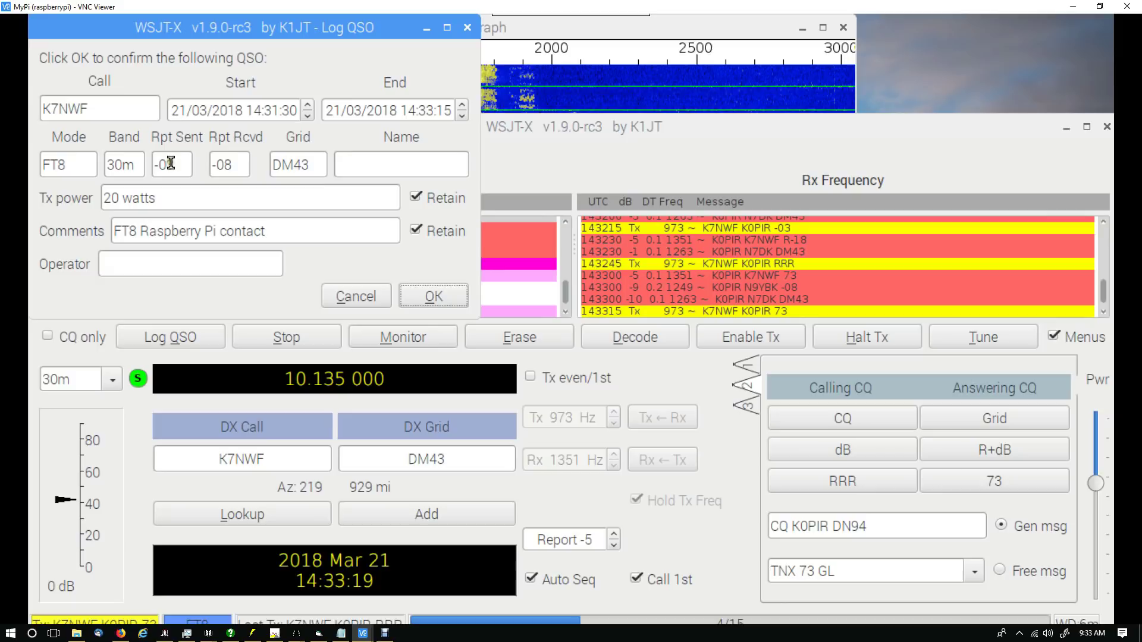
left_click(432, 297)
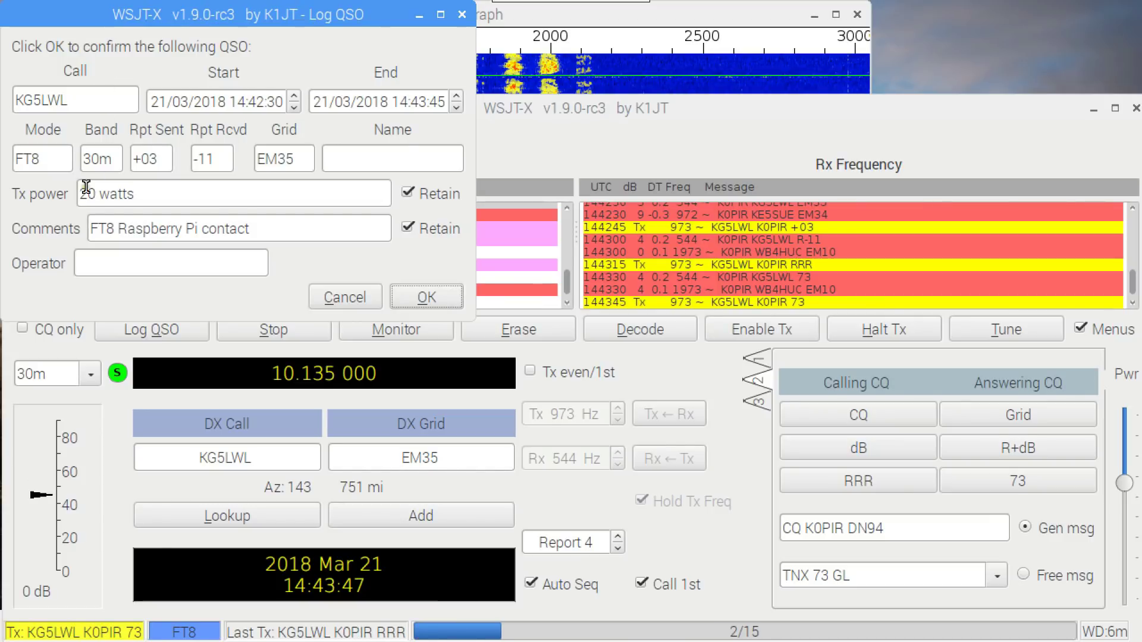
Save the open log entry, and resume calling CQ at 973 Hz to work and log the station in grid EM34.
left_click(422, 296)
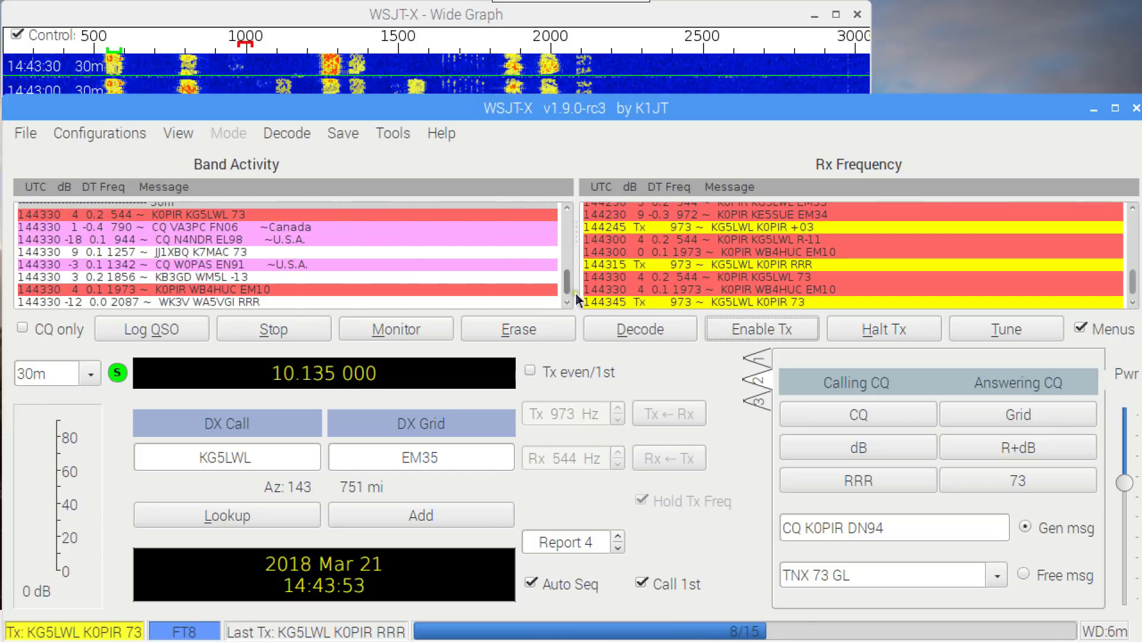
left_click(726, 337)
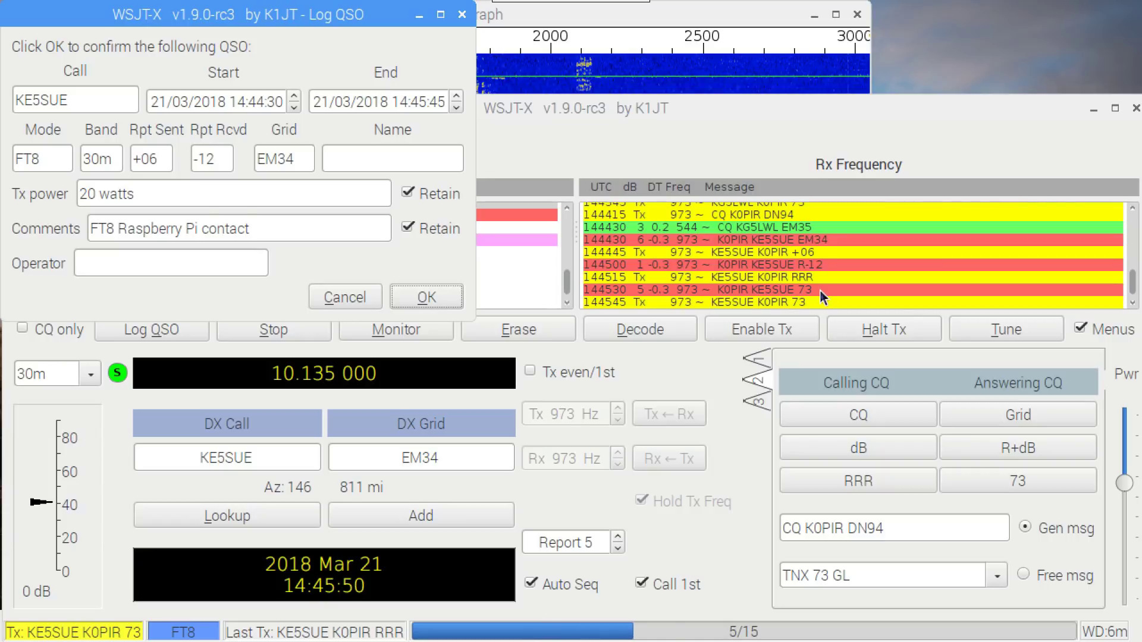
left_click(427, 298)
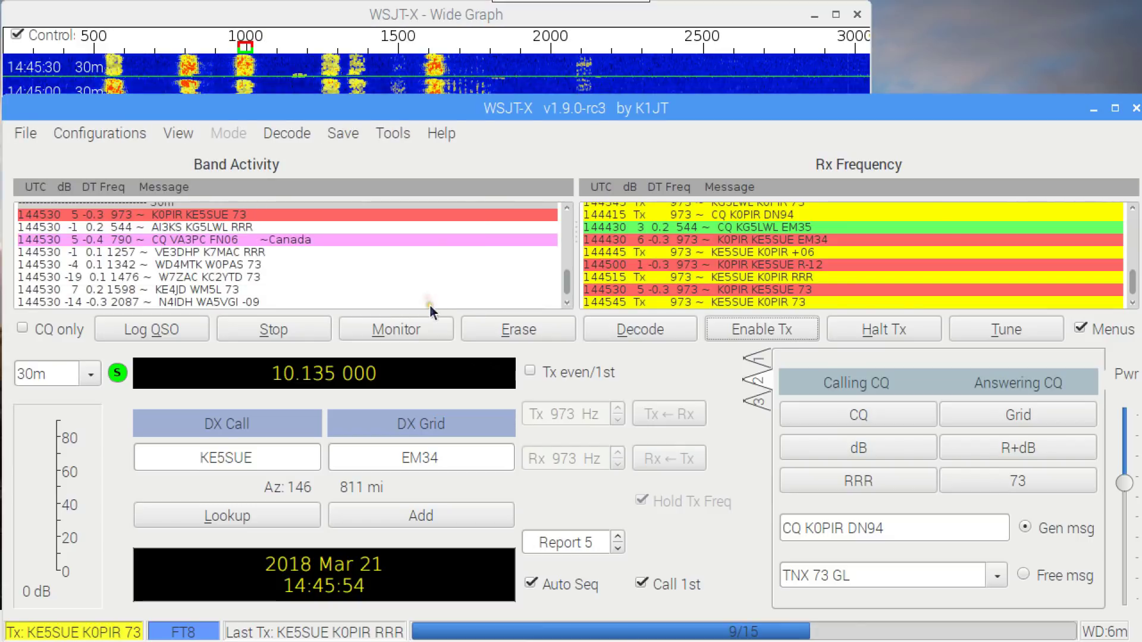
Enable transmission again to call CQ at 973 Hz, and log the contact with the station in grid EM36.
left_click(787, 329)
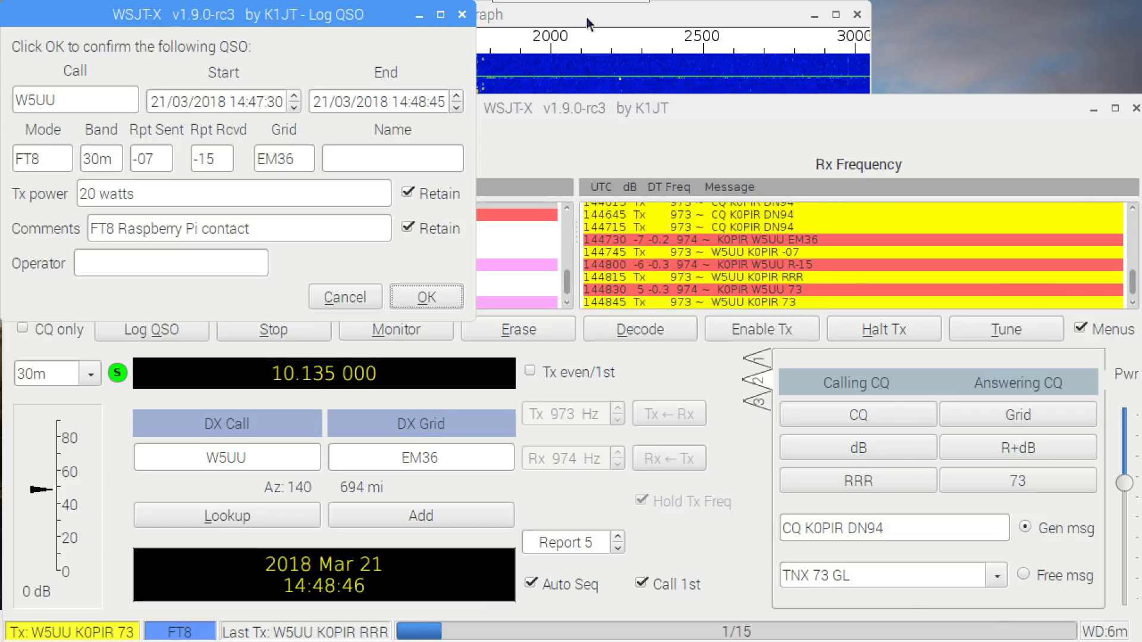
left_click(418, 297)
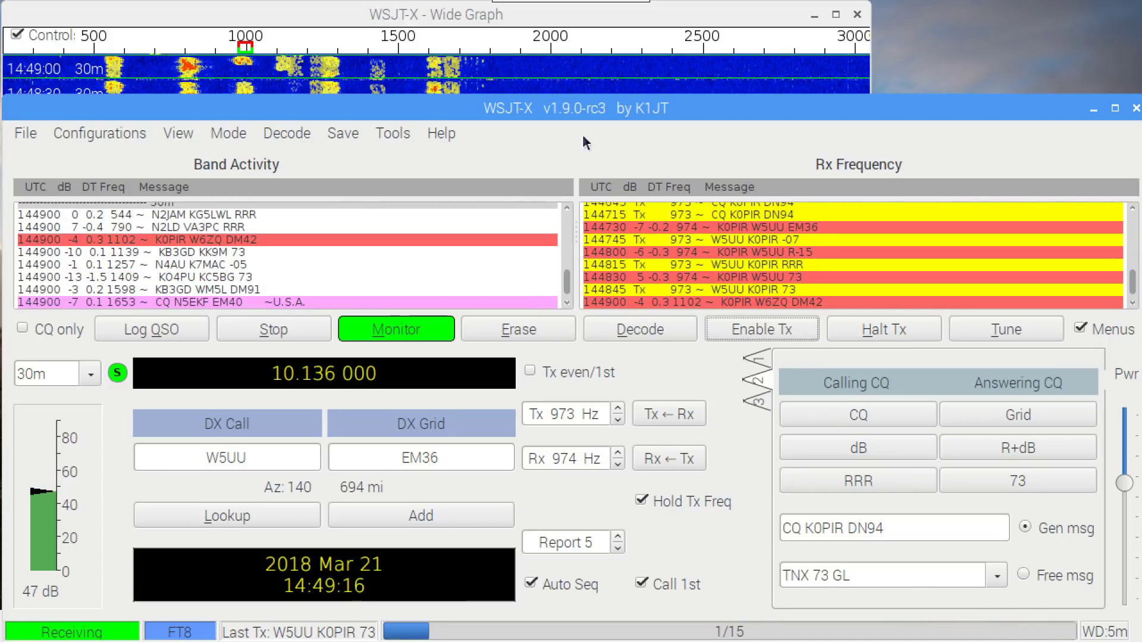
Answer the station in grid DM42 calling at 1102 Hz with a -04 report, keeping Tx at 973 Hz.
double_click(700, 300)
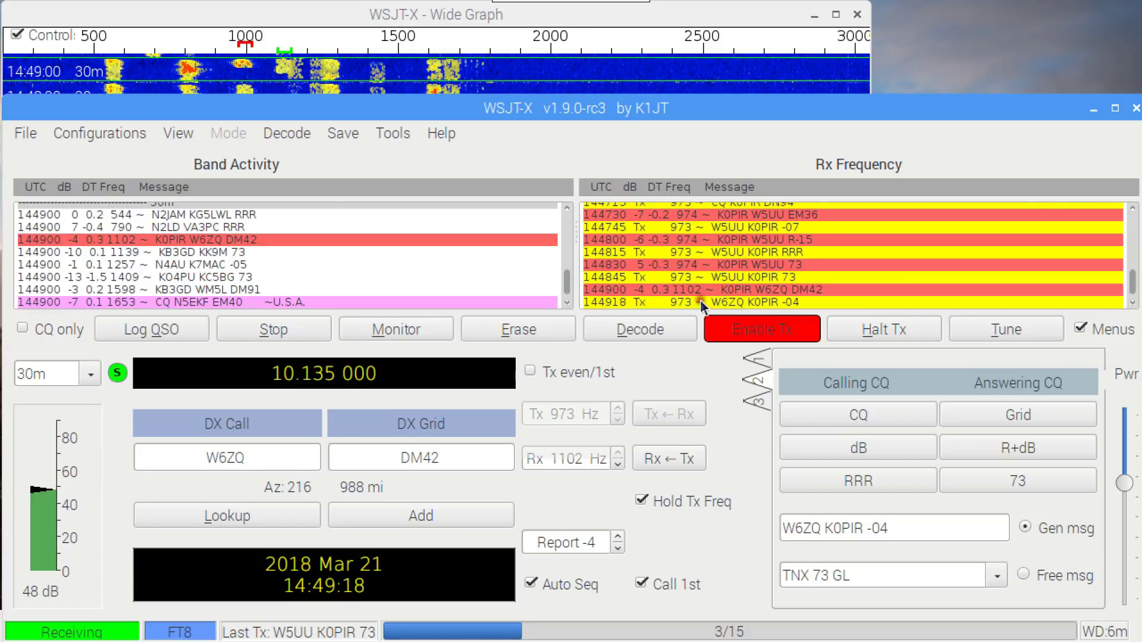